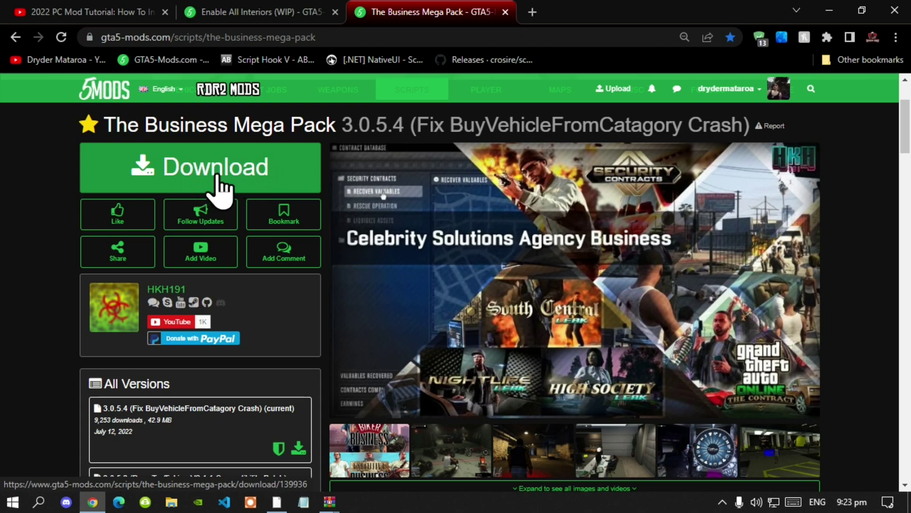
Step: Visit the Enable All Interiors mod page and highlight the LemonUI link in the tutorial's description
left_click(289, 13)
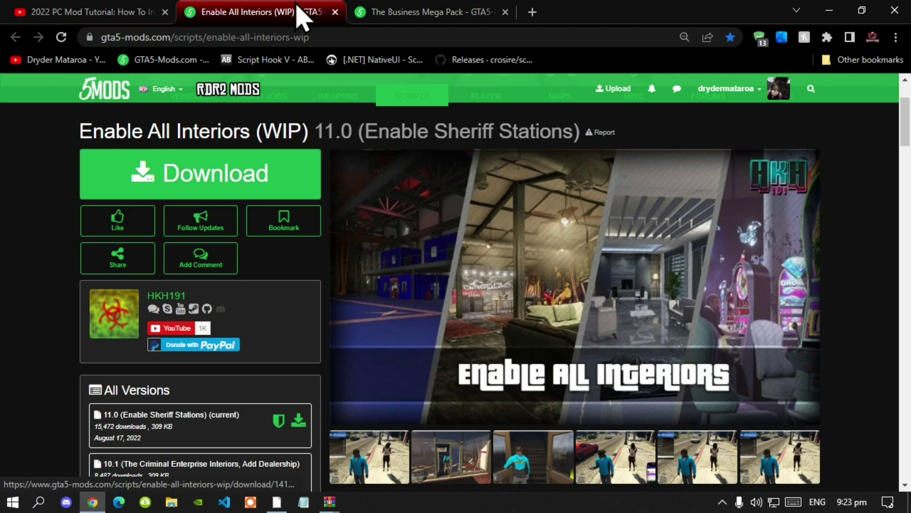
left_click(126, 11)
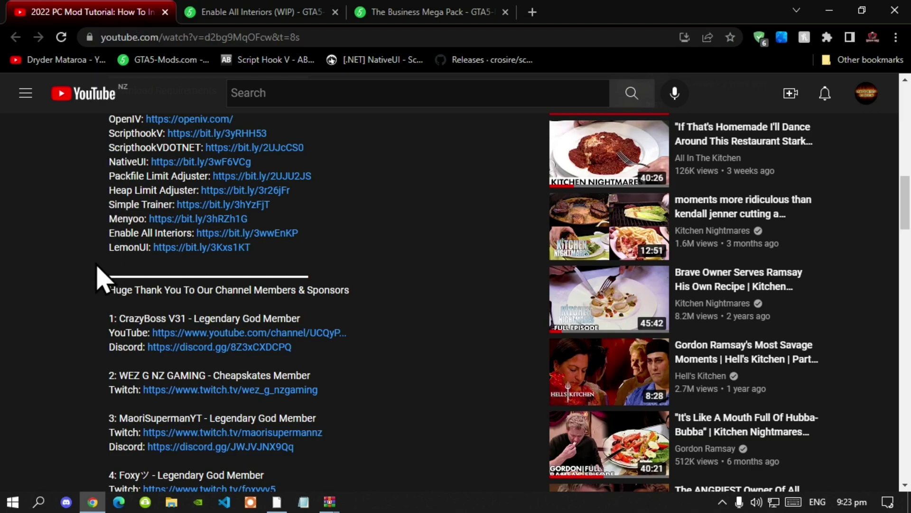
left_click_drag(108, 245, 152, 247)
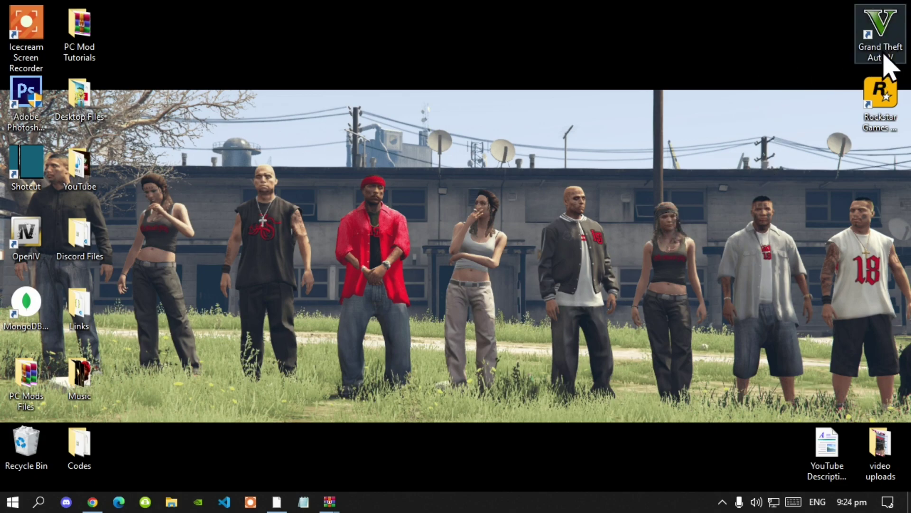
Step: Open the Grand Theft Auto V shortcut's file location to reach the game folder
right_click(877, 38)
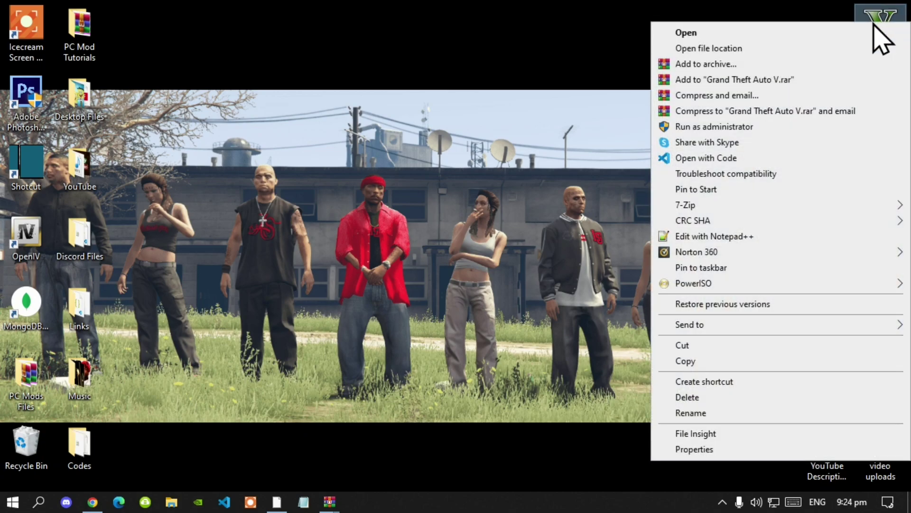
left_click(724, 48)
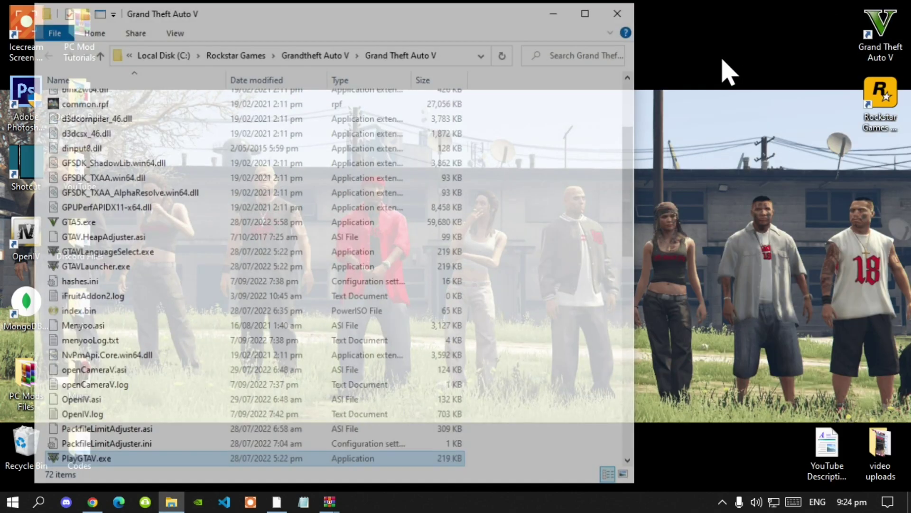
scroll(632, 238, "down", 7)
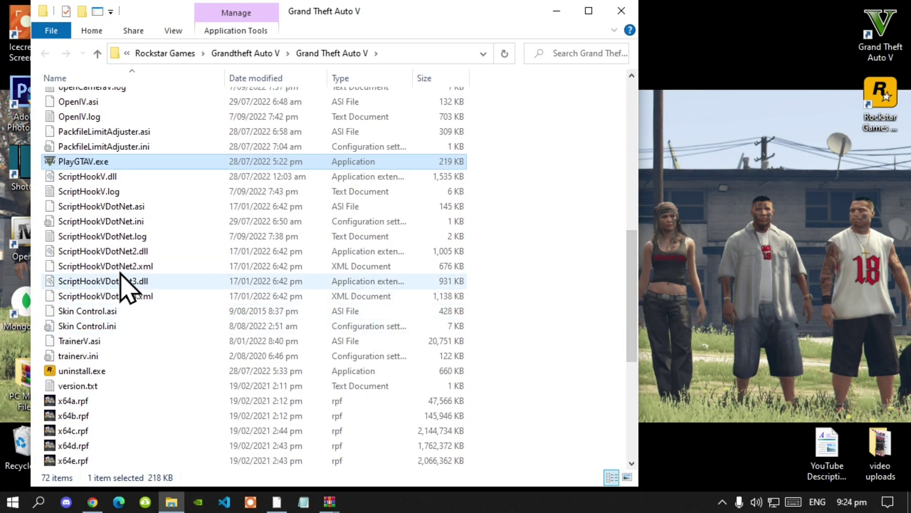
Step: Check ScriptHookVDotNet.ini shows ReloadKey=Insert and ConsoleKey=F4, then close Notepad
double_click(112, 223)
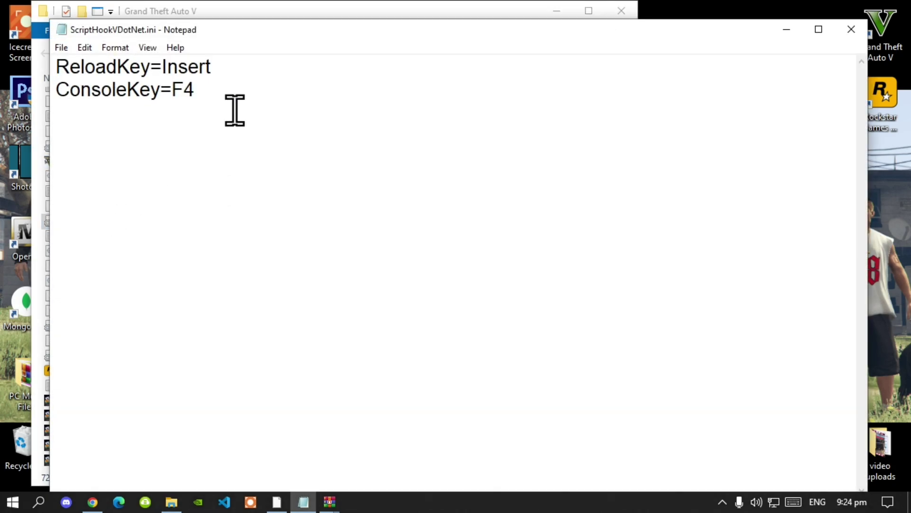
left_click_drag(241, 67, 54, 67)
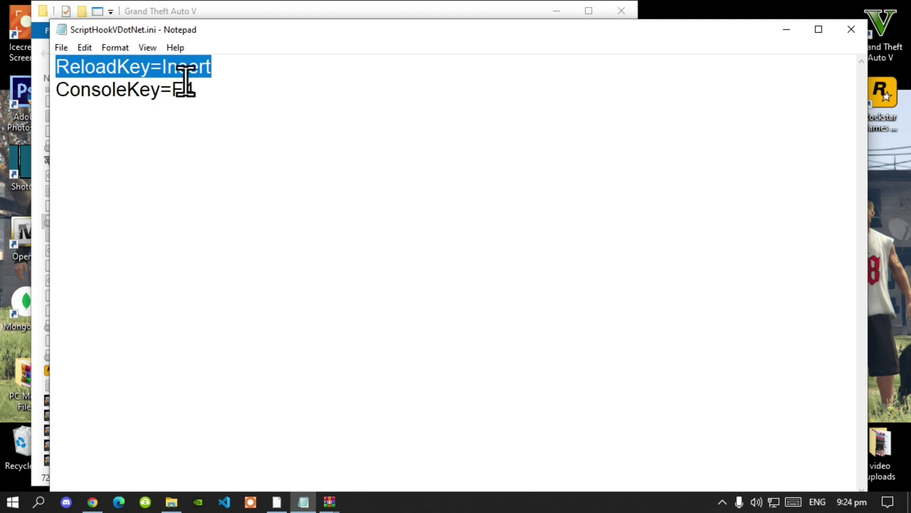
left_click(213, 71)
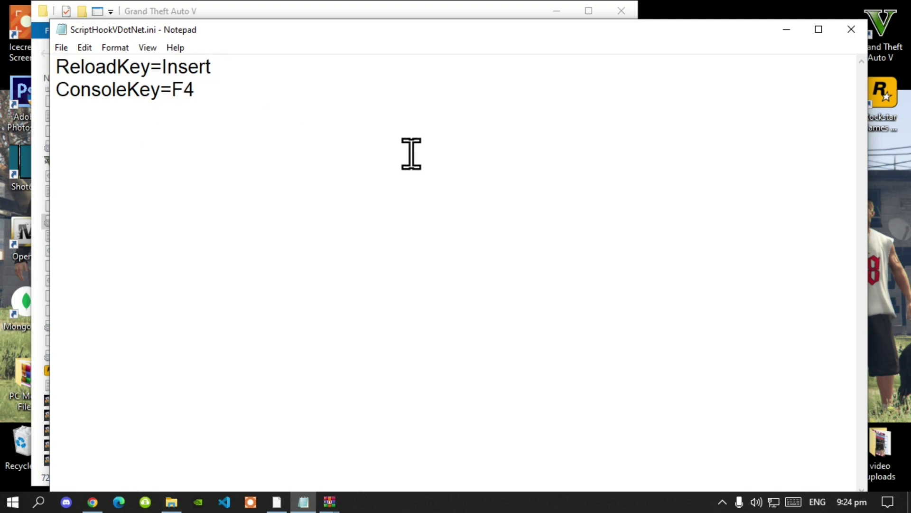
left_click(851, 29)
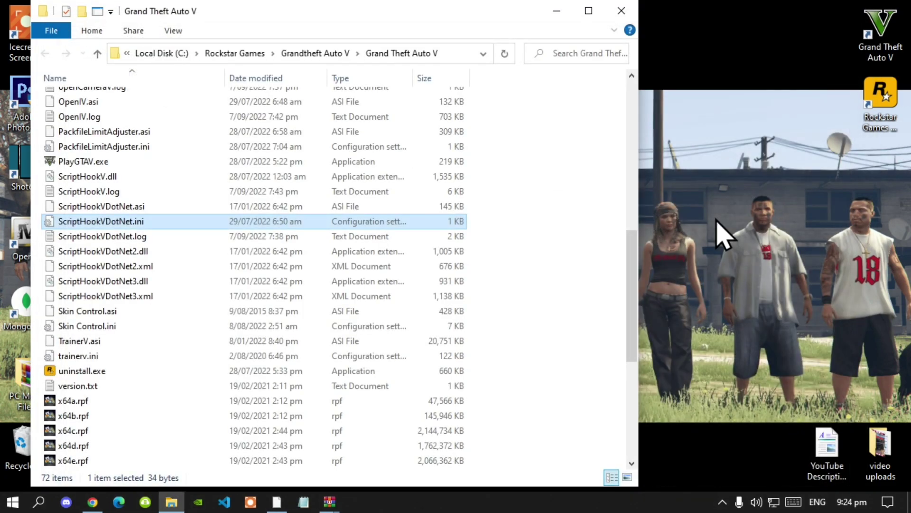
Step: Select the scripts folder in the game directory and open it, confirming it is empty
left_click_drag(636, 306, 646, 132)
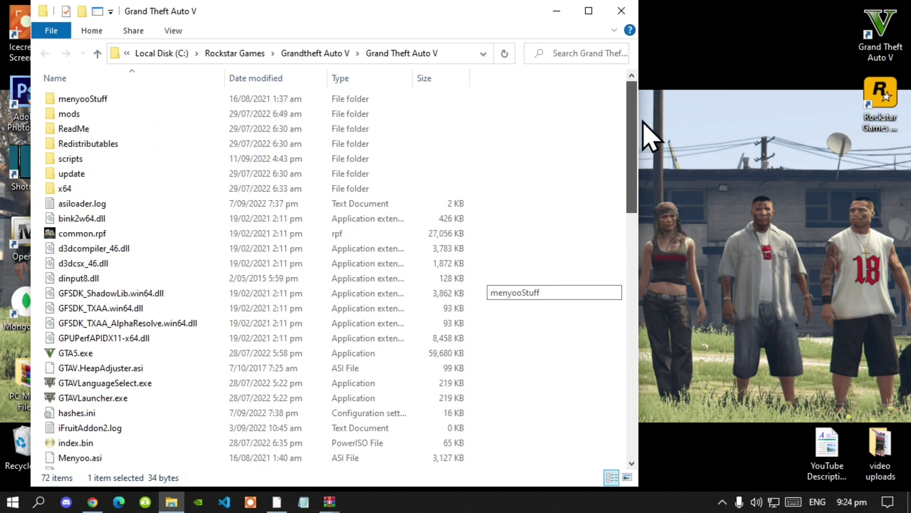
left_click(98, 162)
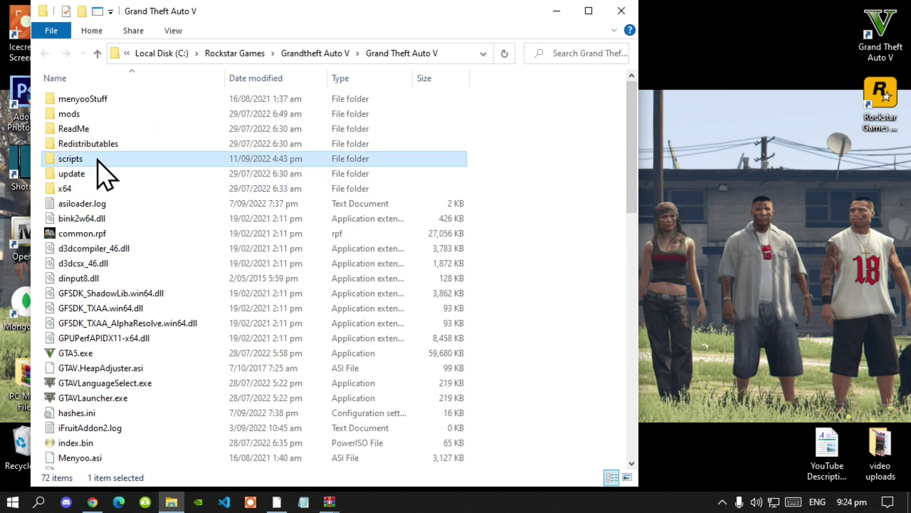
right_click(548, 179)
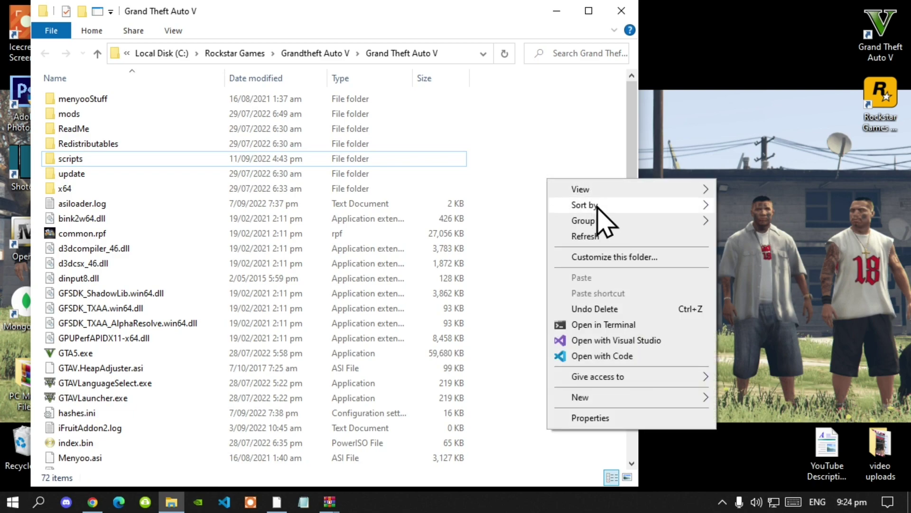
mouse_move(599, 399)
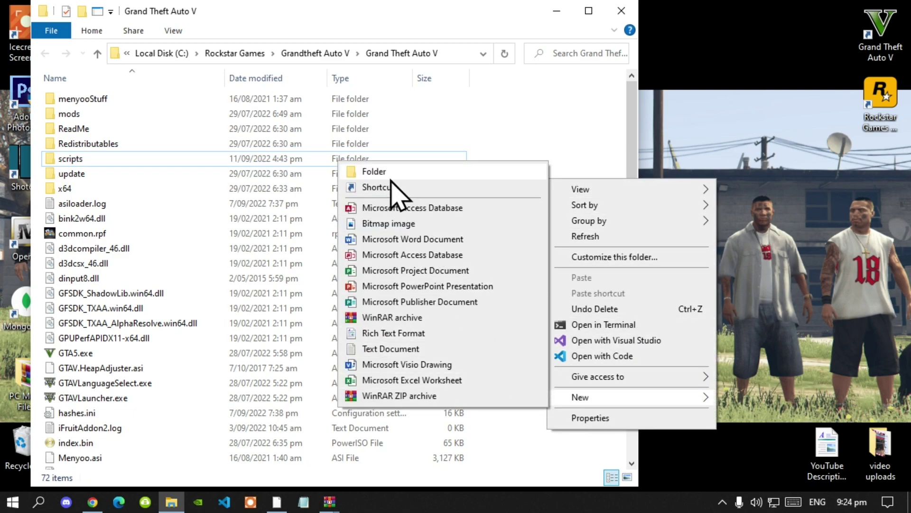
left_click(63, 158)
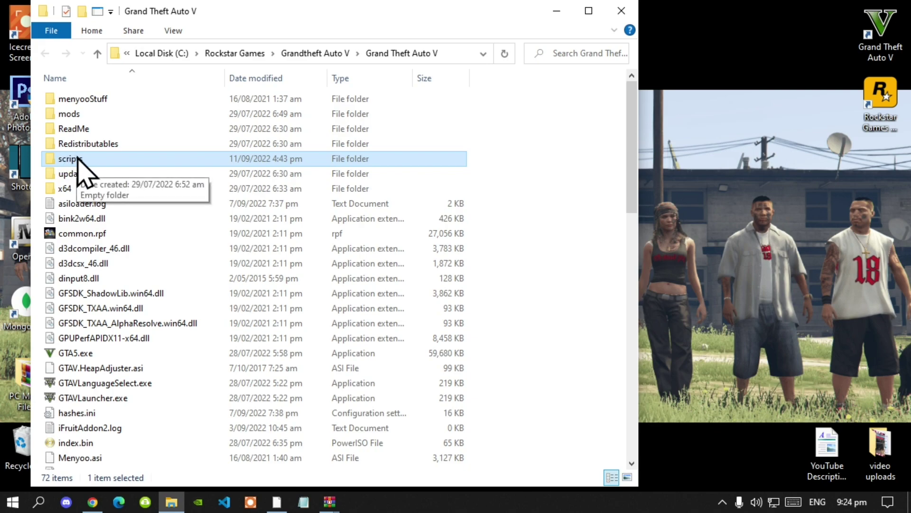
double_click(77, 158)
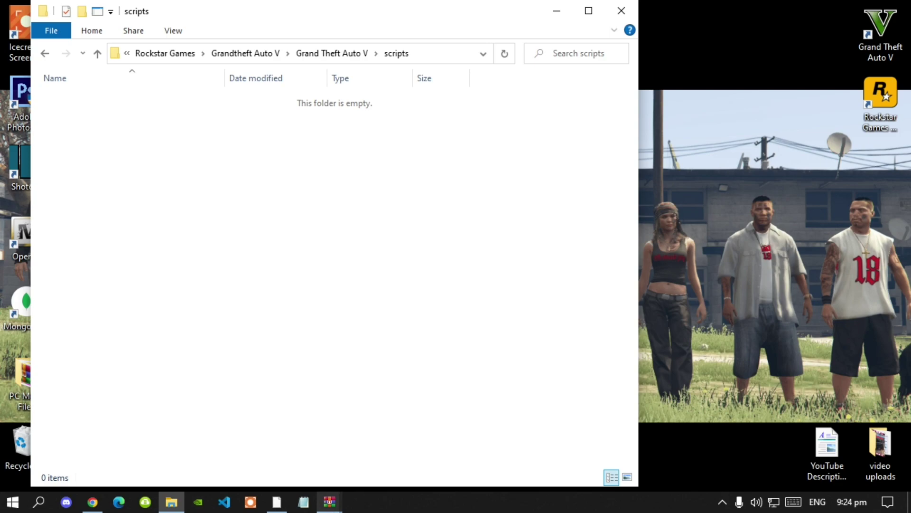
mouse_move(329, 502)
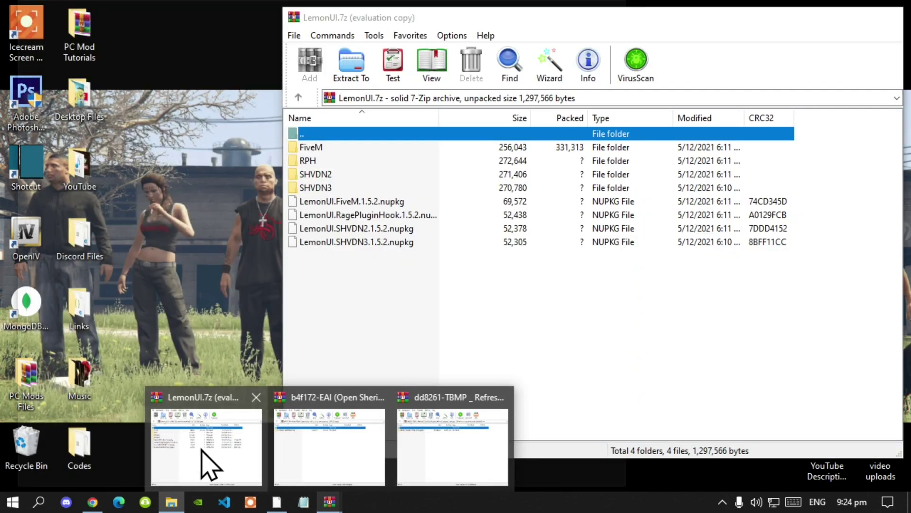
Step: Extract the three LemonUI SHVDN2 files from LemonUI.7z into the scripts folder
left_click(203, 451)
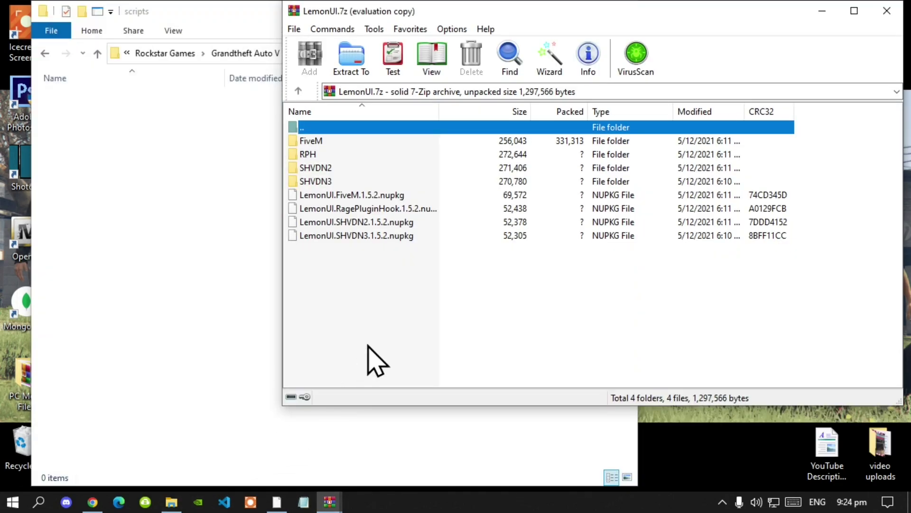
double_click(317, 168)
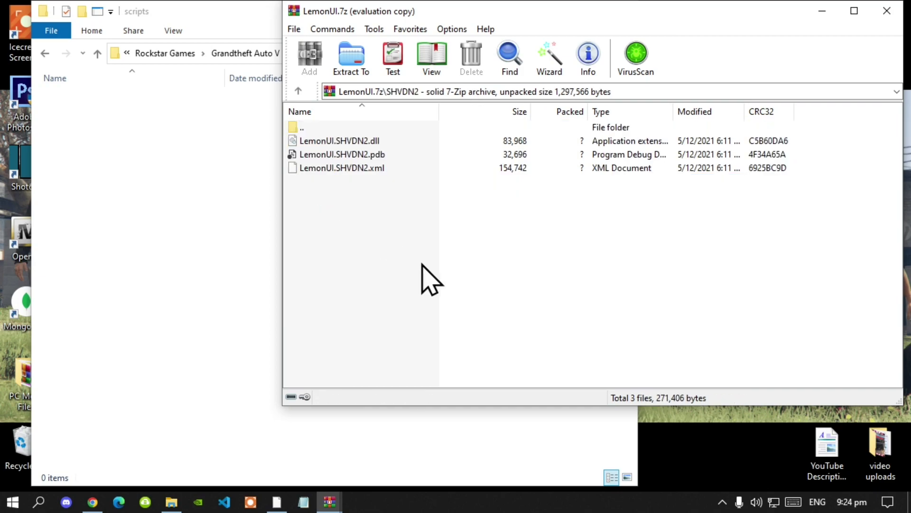
left_click_drag(414, 253, 167, 187)
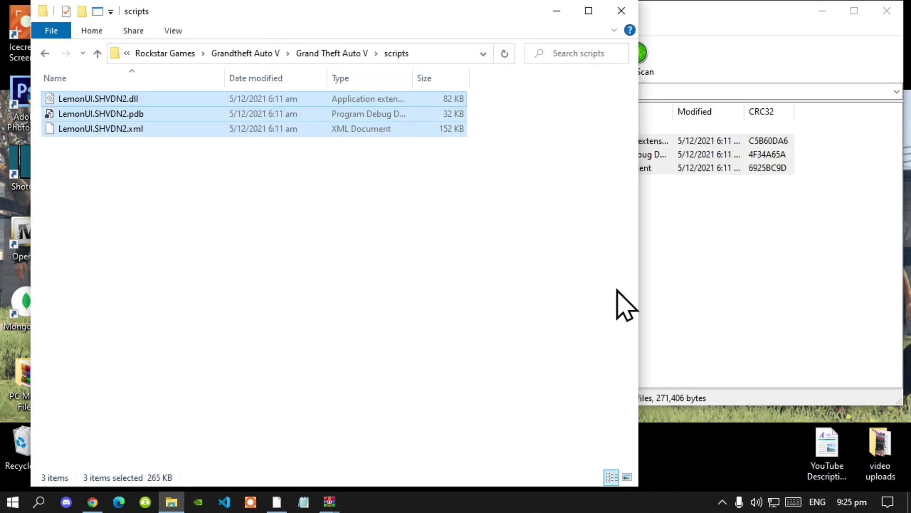
Step: Extract the three LemonUI SHVDN3 files into scripts too, then close the LemonUI archive
left_click(686, 304)
key("BackSpace")
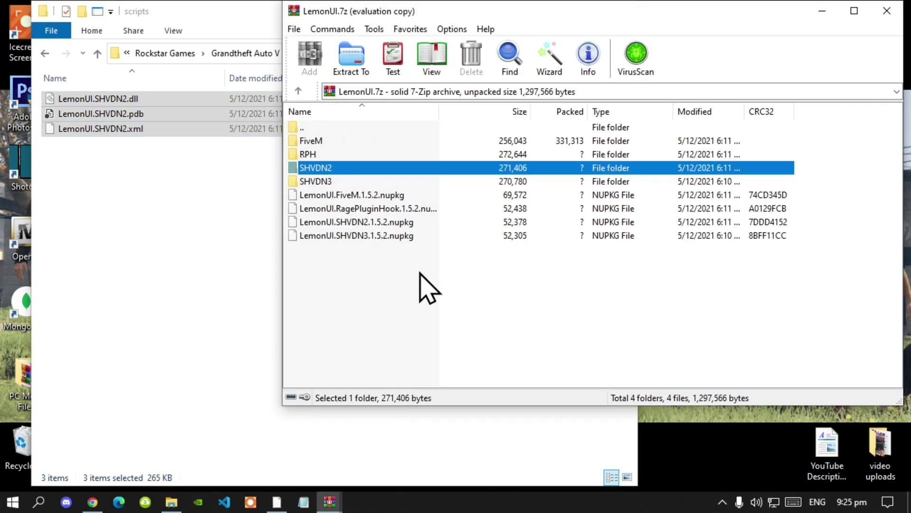
left_click(406, 272)
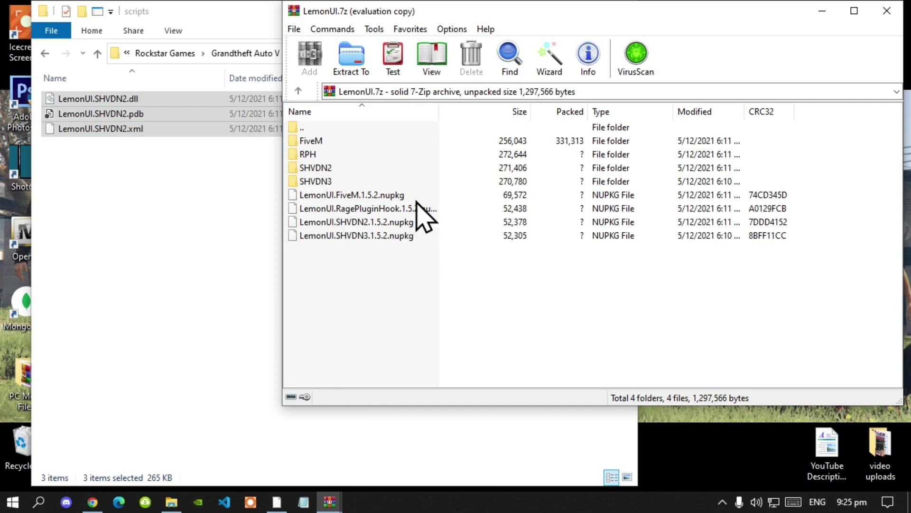
double_click(317, 182)
left_click_drag(406, 230, 178, 201)
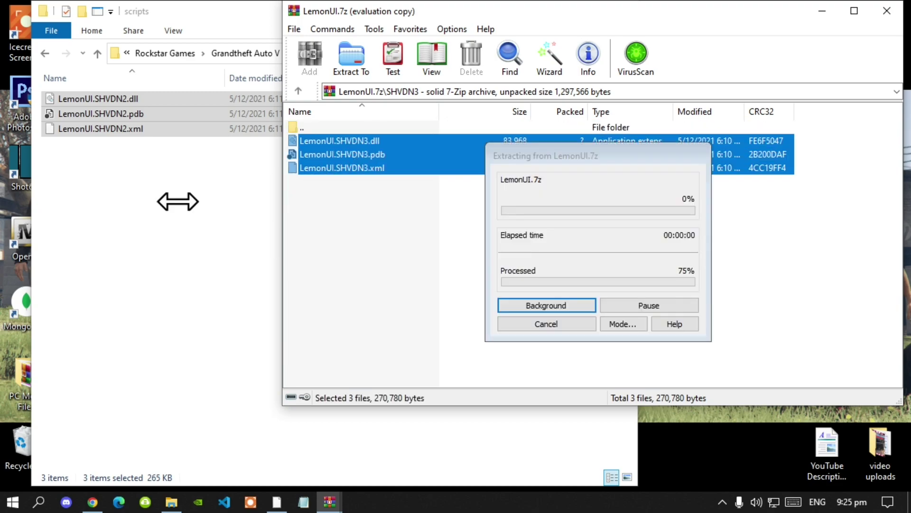
left_click(753, 226)
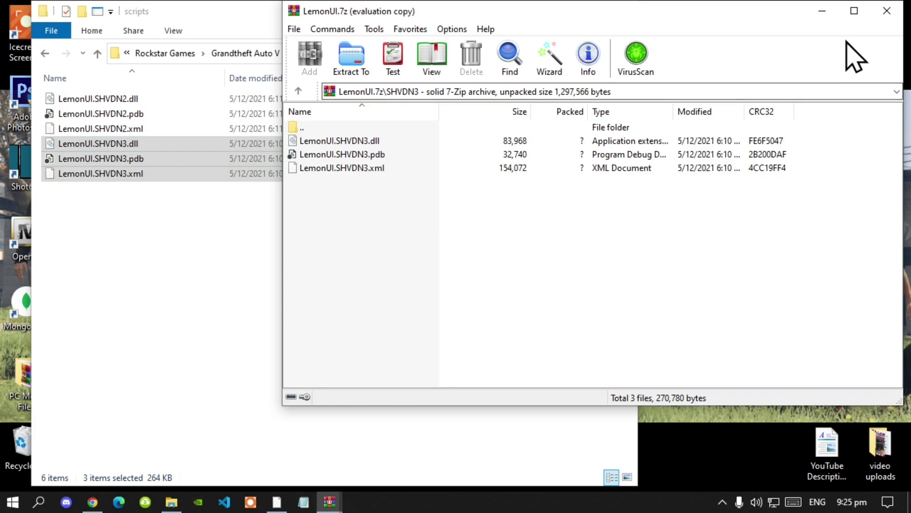
left_click(887, 11)
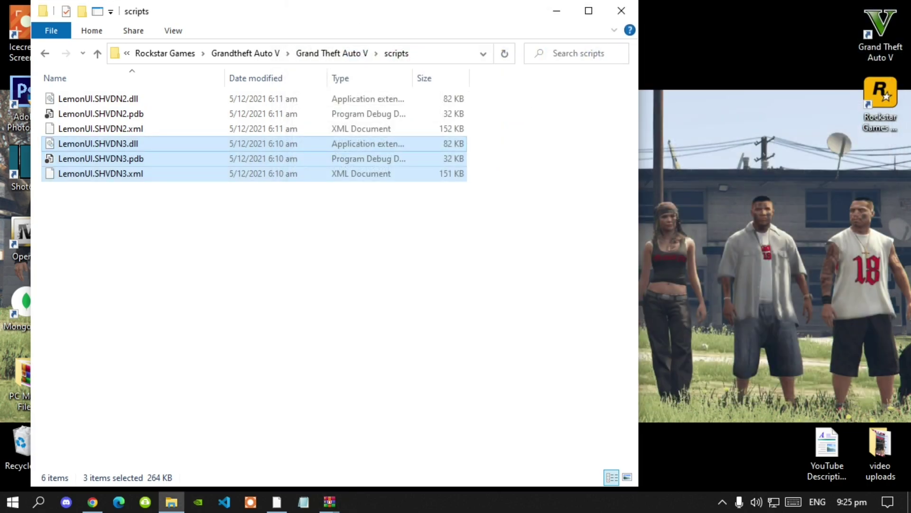
left_click(331, 505)
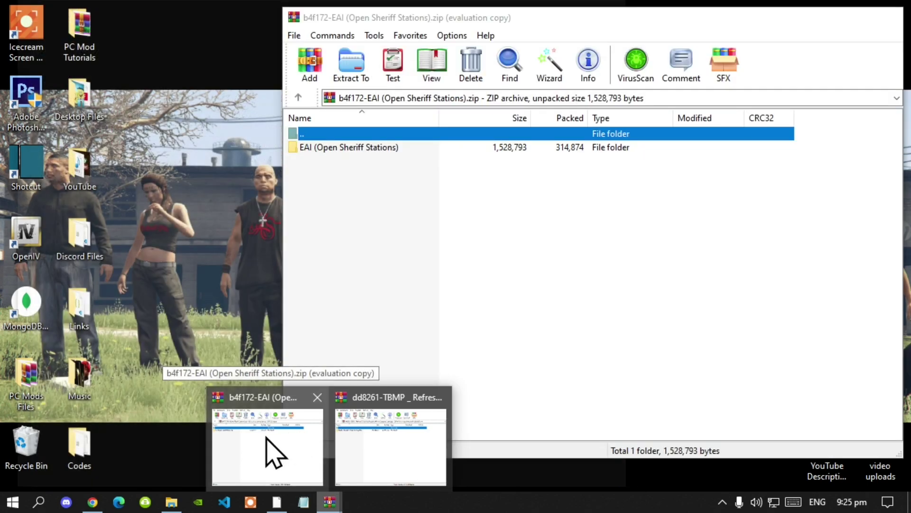
Step: Browse into the EAI (Open Sheriff Stations) archive's scripts folder
left_click(268, 442)
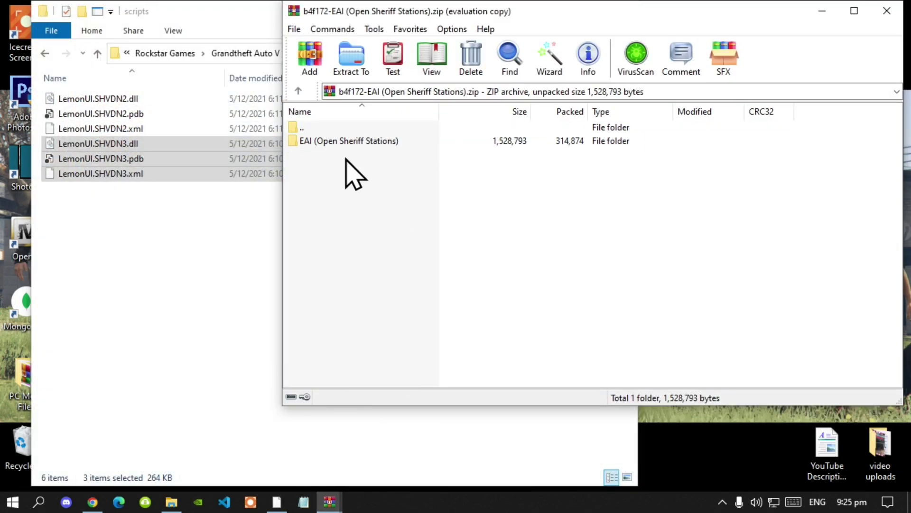
double_click(333, 141)
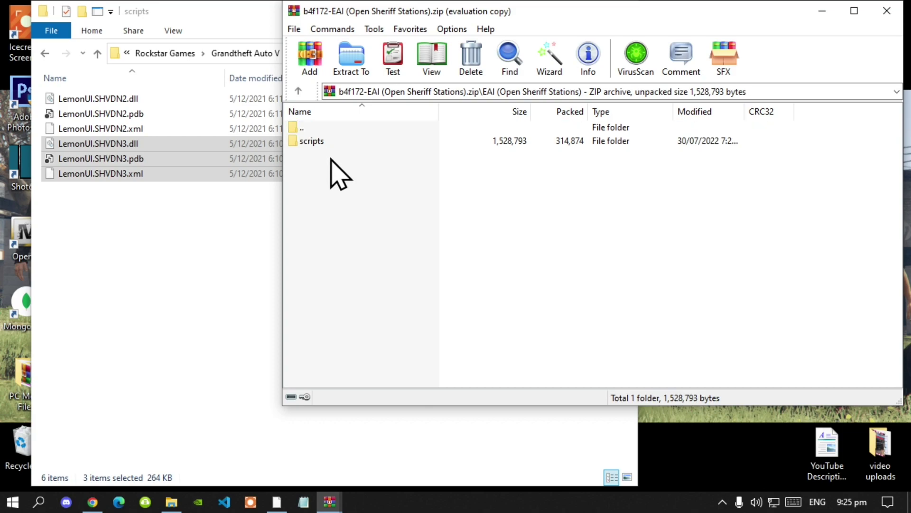
double_click(321, 143)
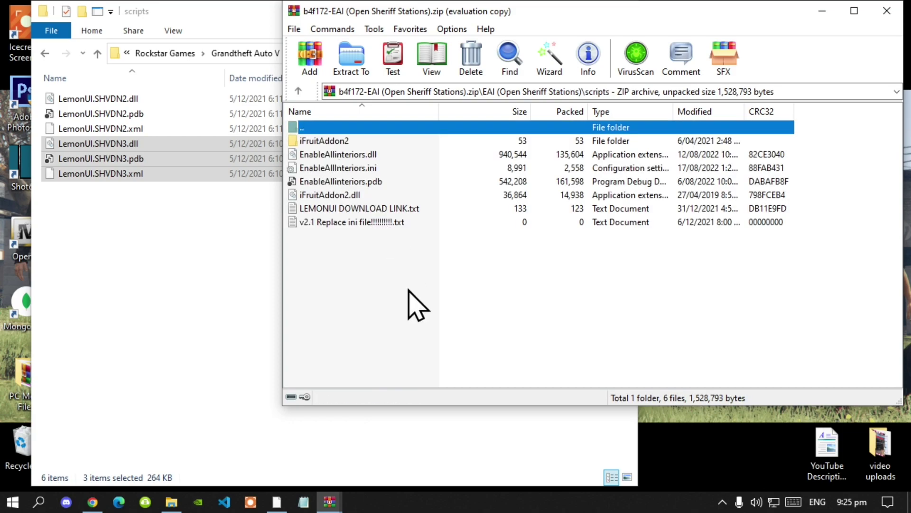
Step: Extract iFruitAddon2 and the EnableAllInteriors files, excluding the two .txt files, then close the archive
left_click_drag(403, 290, 324, 151)
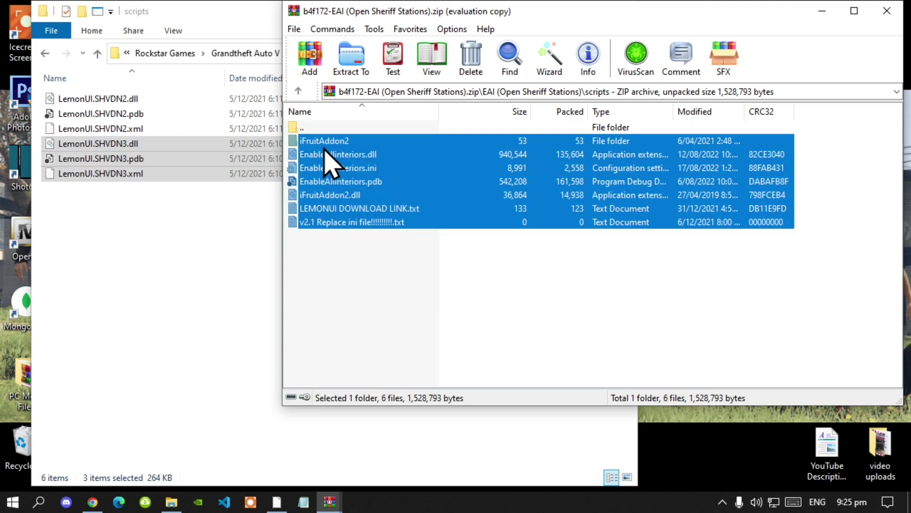
left_click(365, 222, "ctrl")
left_click(366, 198, "ctrl")
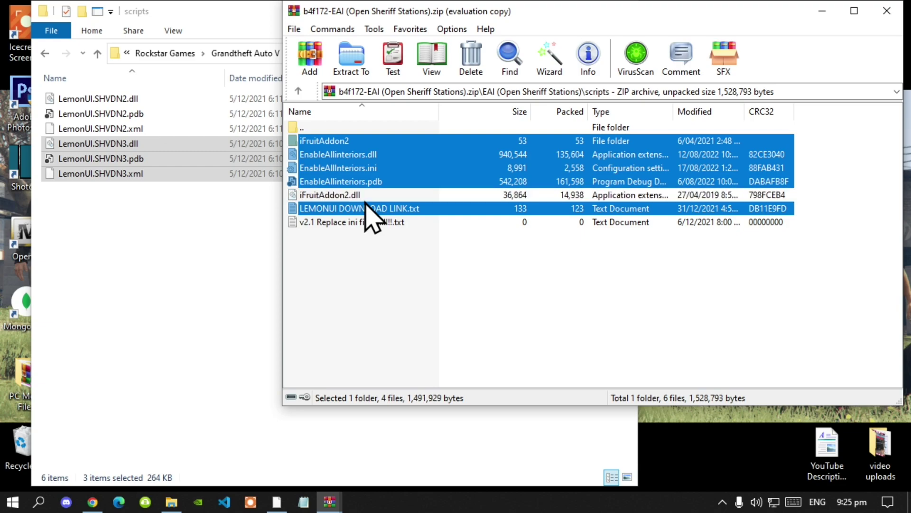
left_click(366, 198, "ctrl")
left_click(367, 207, "ctrl")
left_click_drag(367, 192, 176, 260)
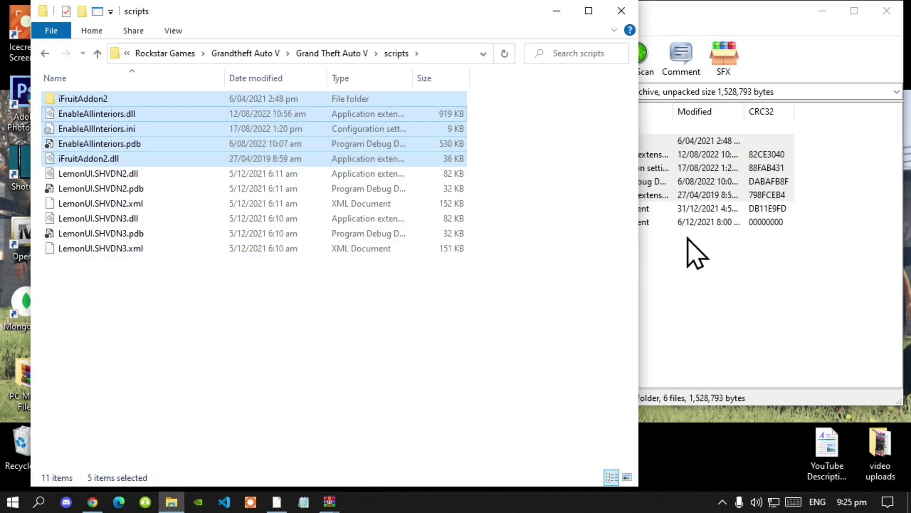
left_click(687, 252)
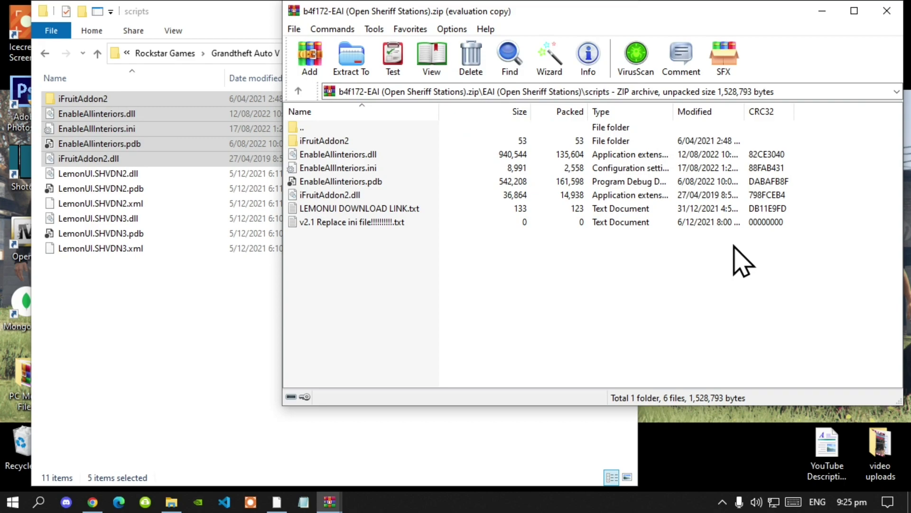
left_click(890, 11)
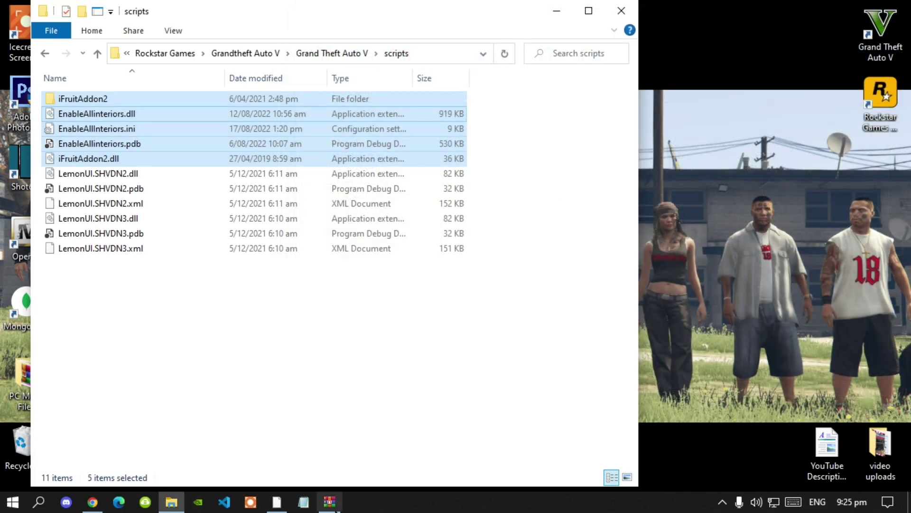
Step: Browse into the scripts folder inside the TBMP Refresh archive
left_click(330, 504)
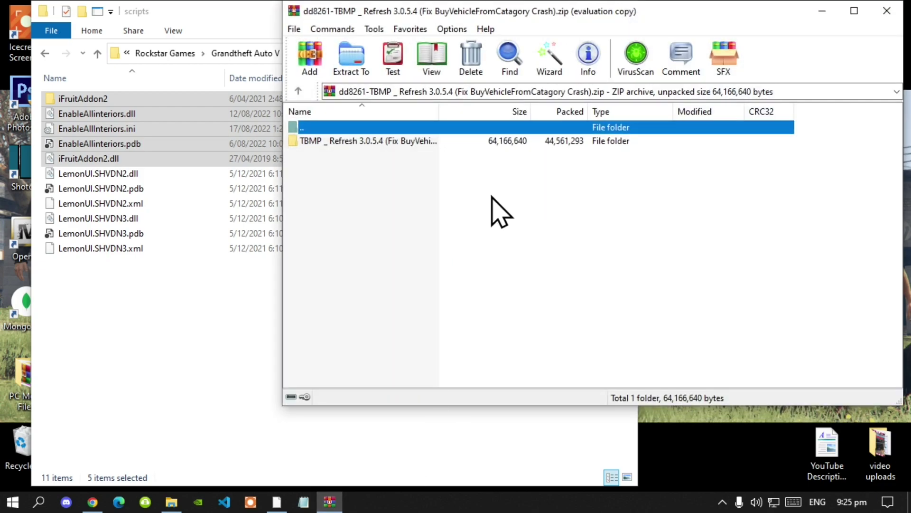
left_click(498, 209)
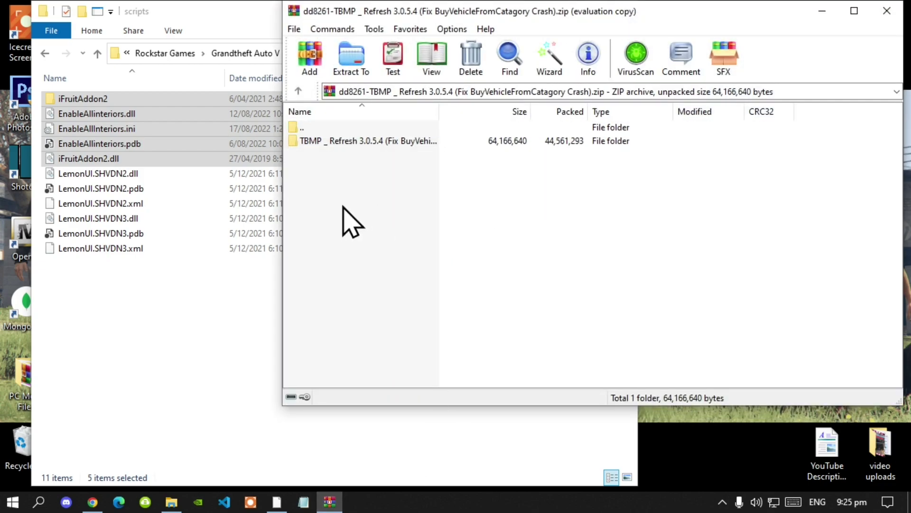
double_click(324, 144)
left_click(327, 171)
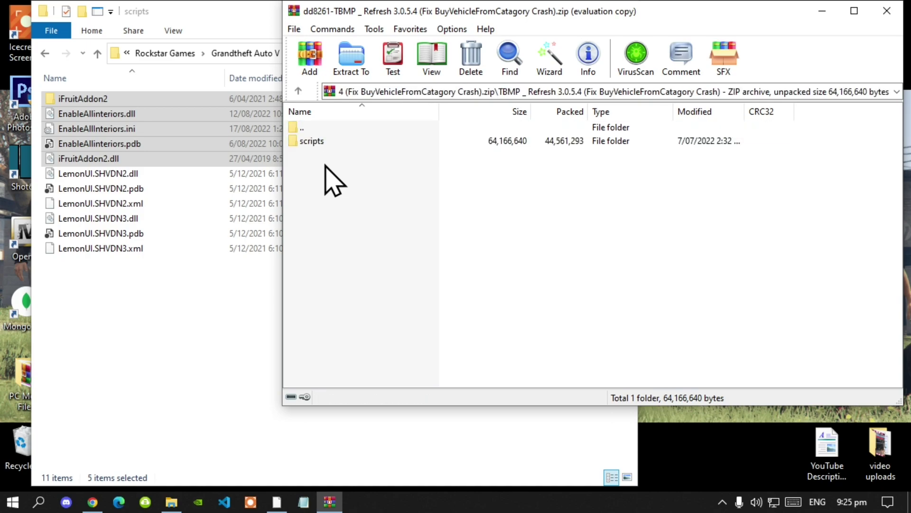
double_click(315, 141)
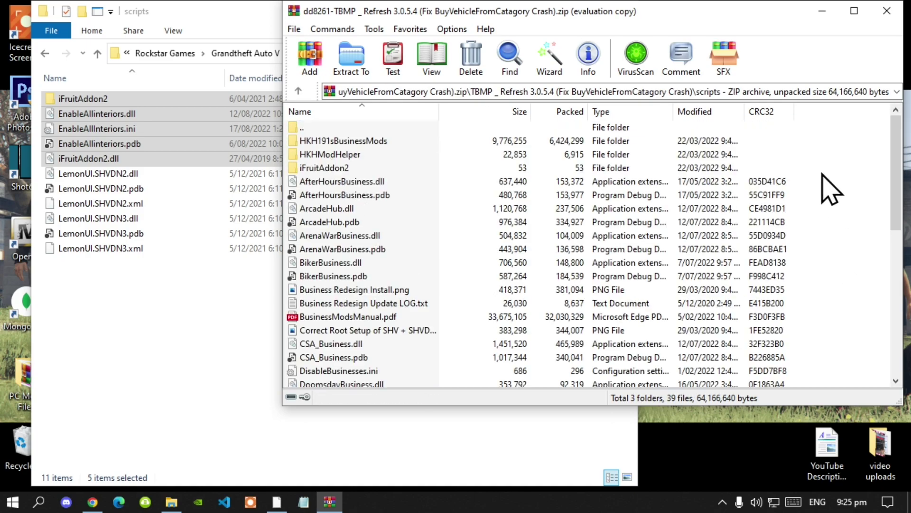
Step: Select everything except LEMONUI DOWNLOAD LINK.txt and drag it into the game's scripts folder
left_click_drag(815, 138, 787, 133)
left_click(814, 159)
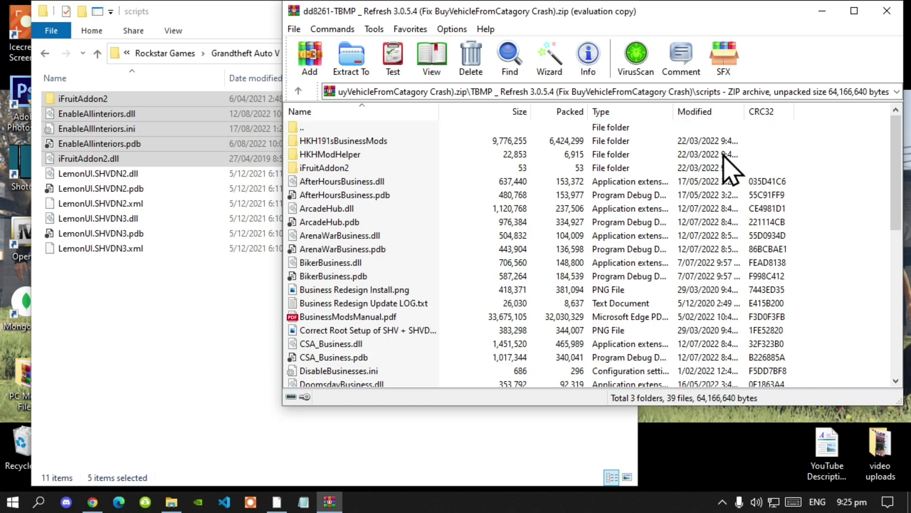
left_click_drag(814, 135, 698, 434)
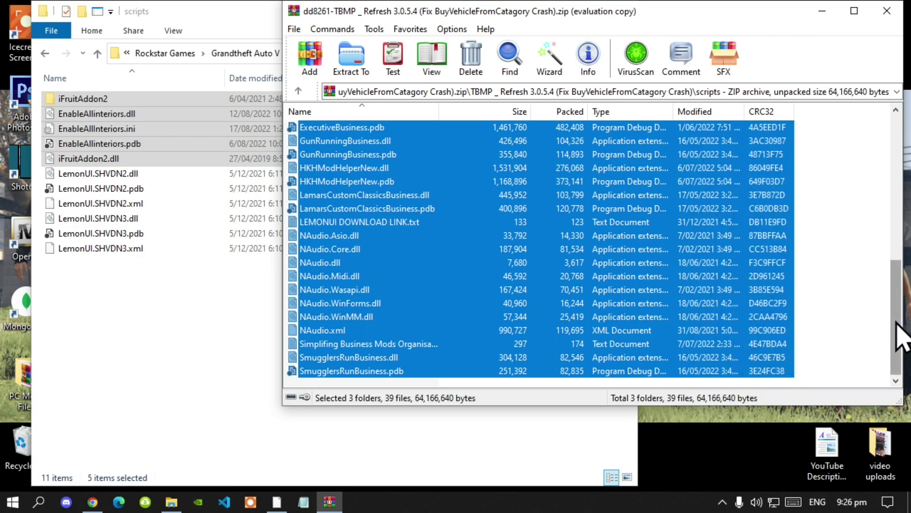
left_click_drag(866, 405, 862, 455)
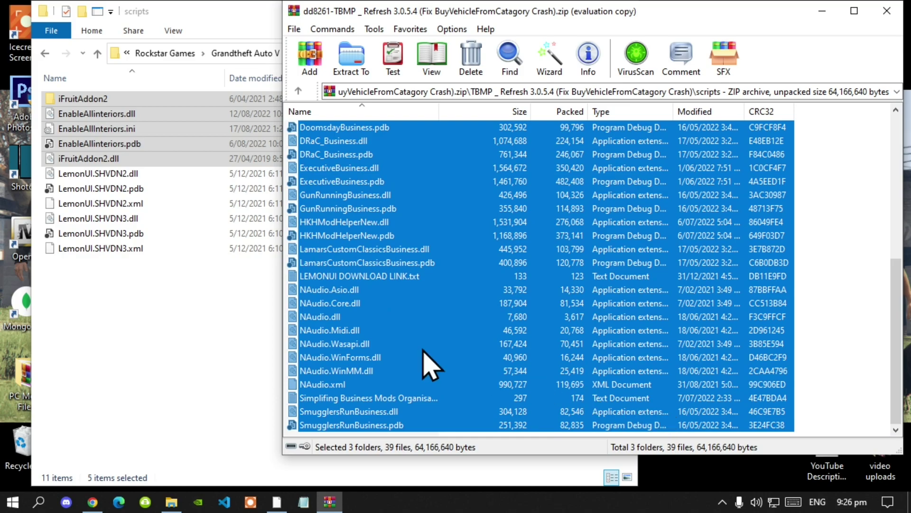
left_click(377, 277, "ctrl")
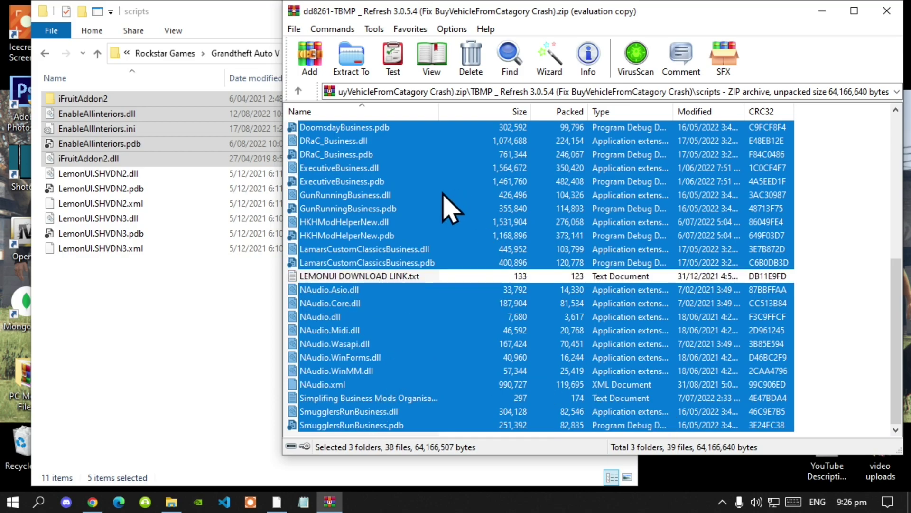
left_click_drag(430, 209, 142, 342)
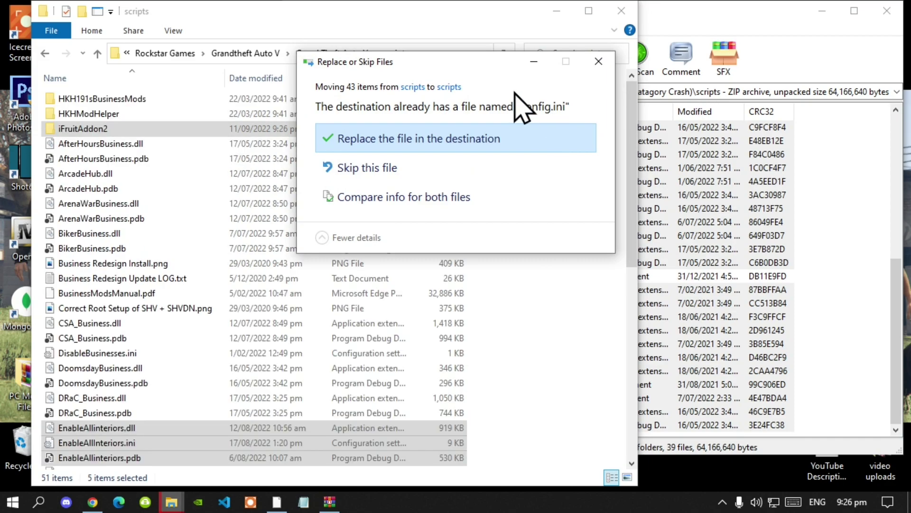
Step: Replace the existing config.ini in scripts with the TBMP version
left_click(384, 142)
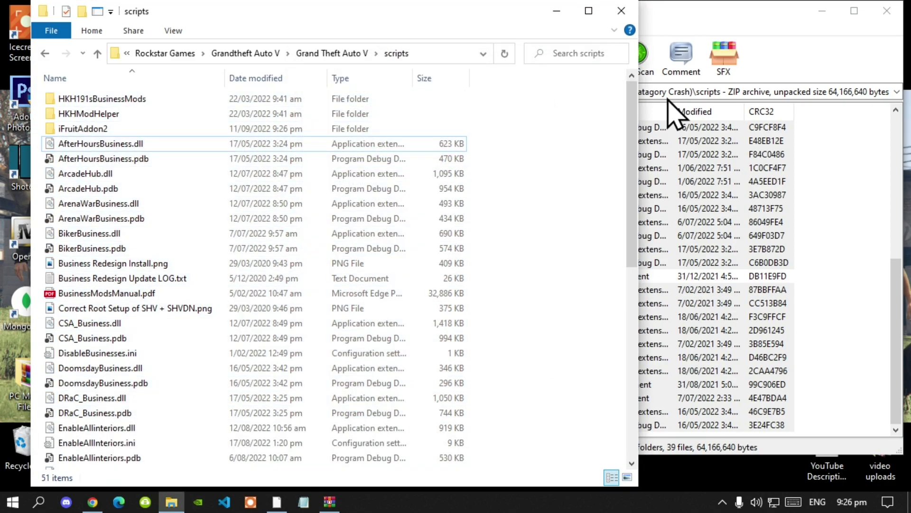
Step: Return to the Grand Theft Auto V folder and refresh its listing
left_click(327, 60)
right_click(567, 232)
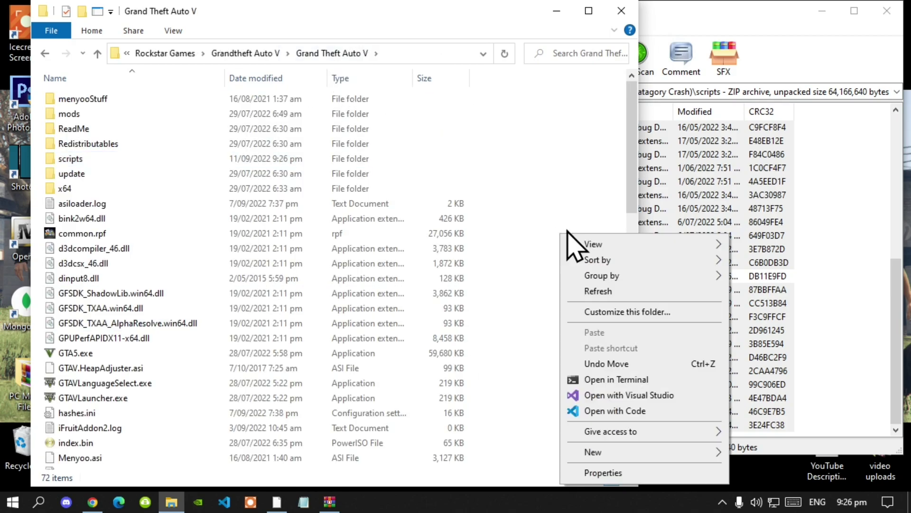
left_click(598, 292)
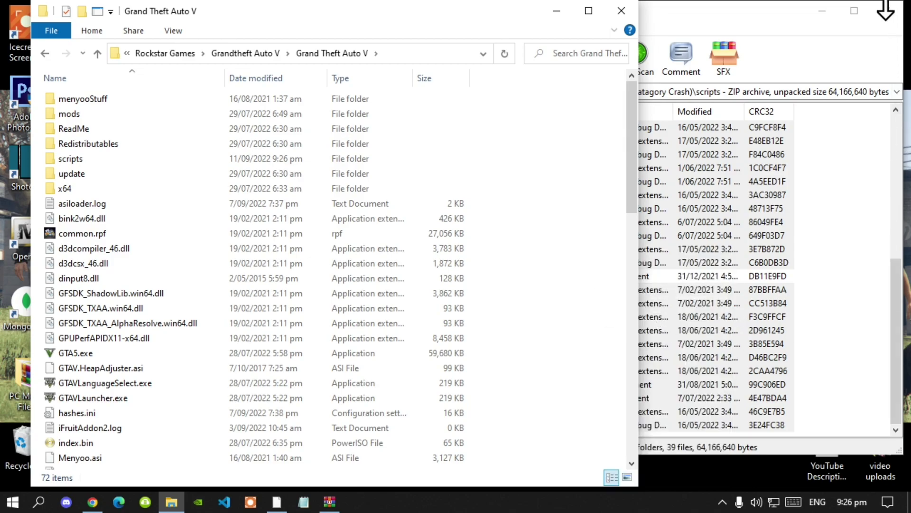
Step: Close the TBMP archive and the Explorer window, then refresh the desktop
left_click(893, 14)
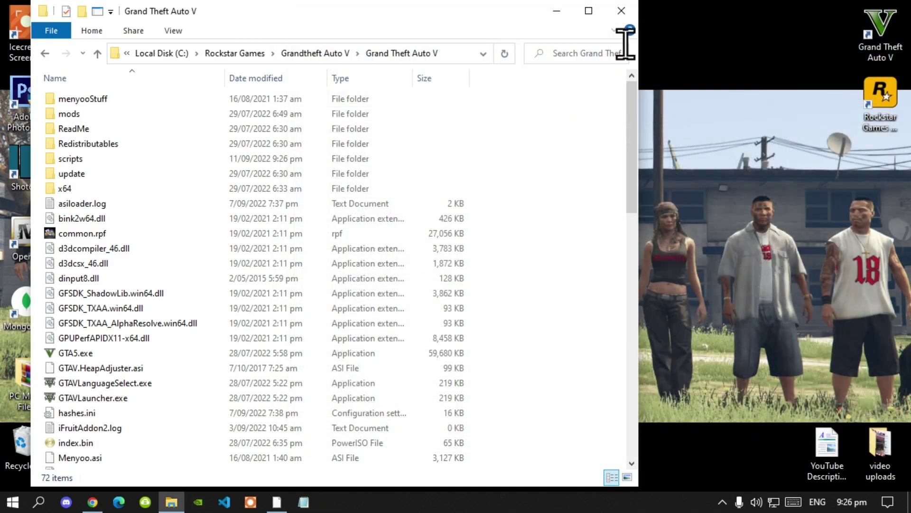
left_click(622, 11)
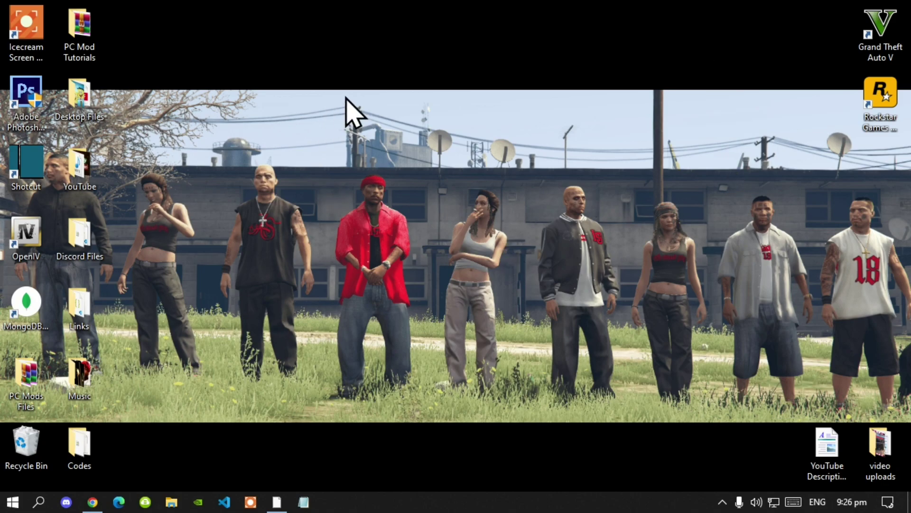
right_click(403, 76)
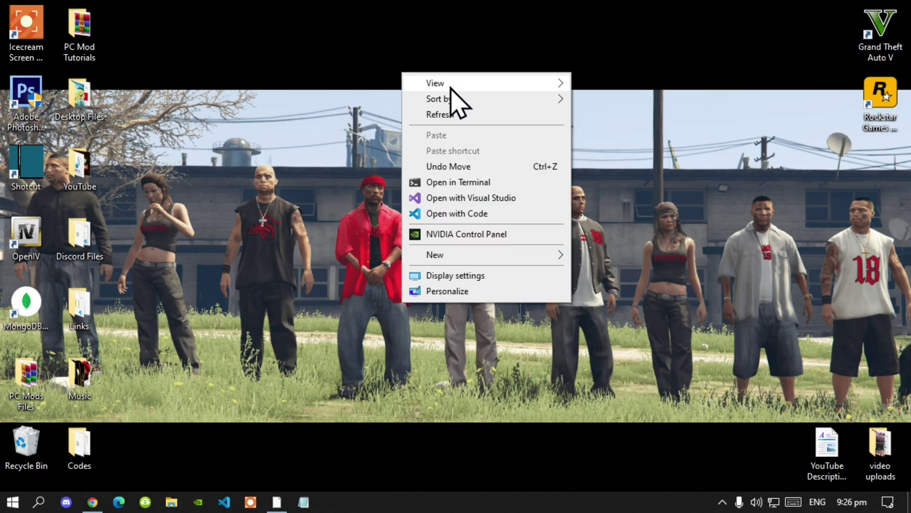
left_click(452, 114)
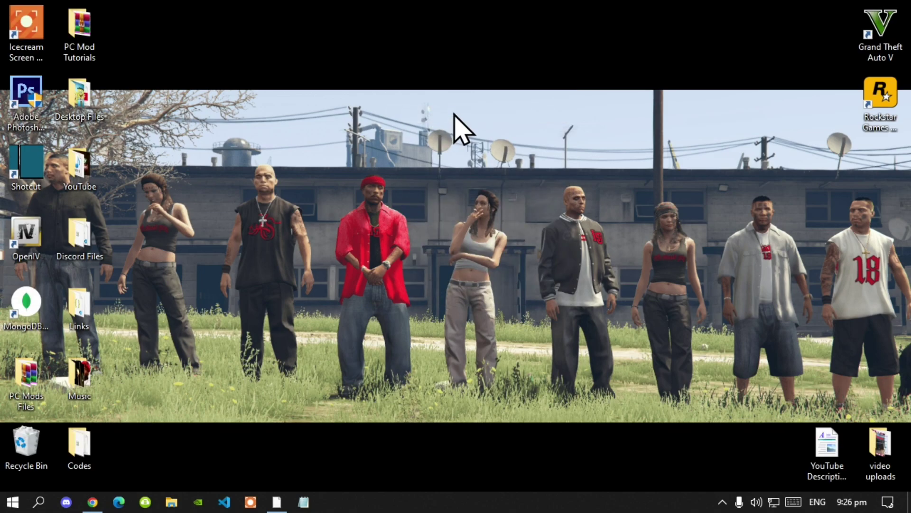